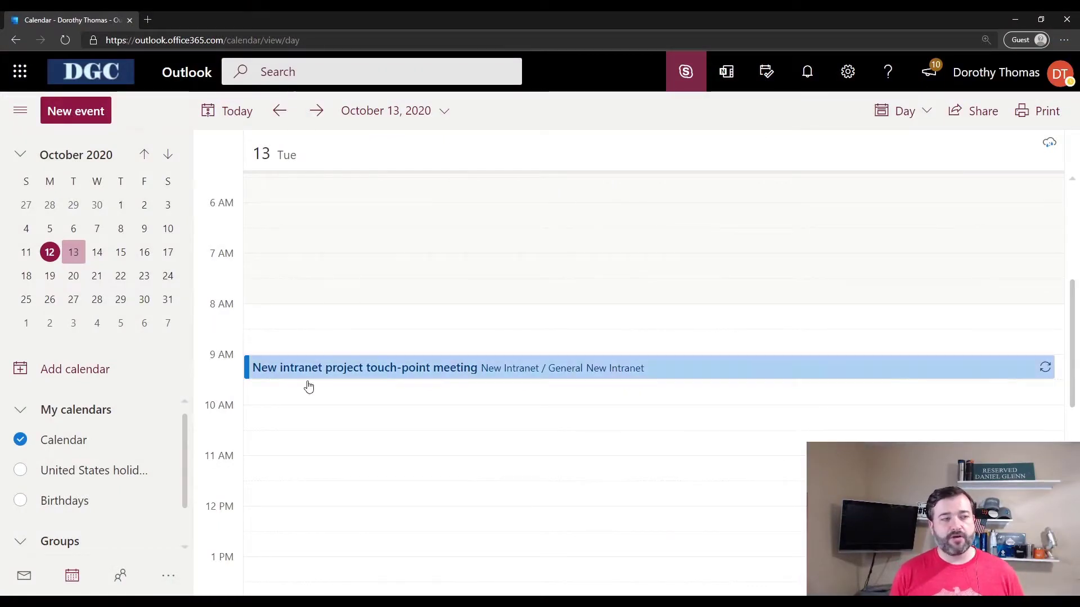
# Schedule 'All Hands Meeting' as a Teams meeting for 10:00–10:30 AM, October 13, 2020, then review it.
pyautogui.click(323, 415)
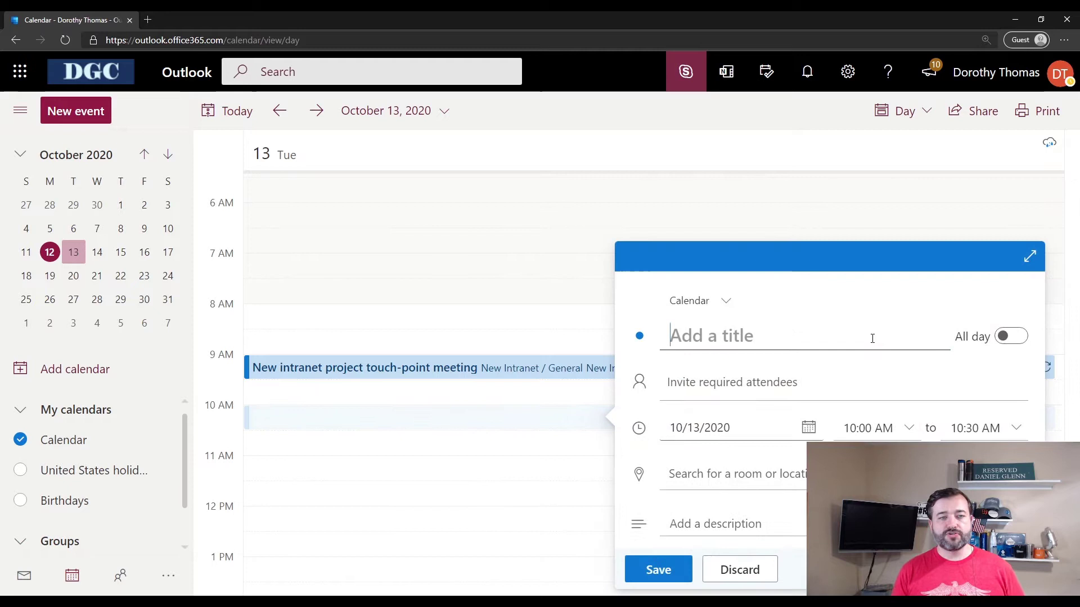
pyautogui.click(1030, 257)
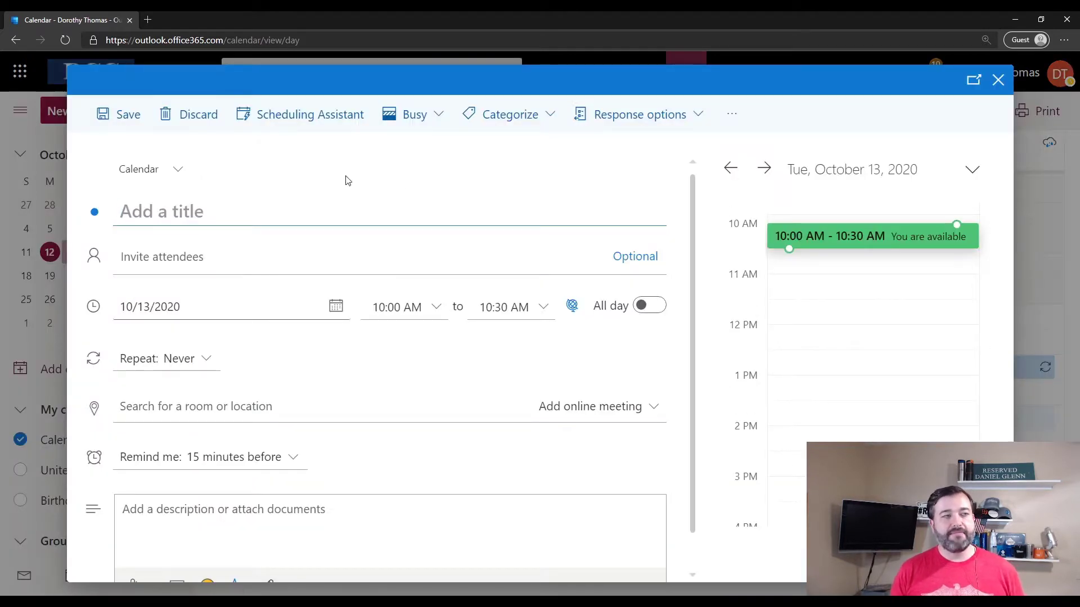
pyautogui.write('All Hands Meeting')
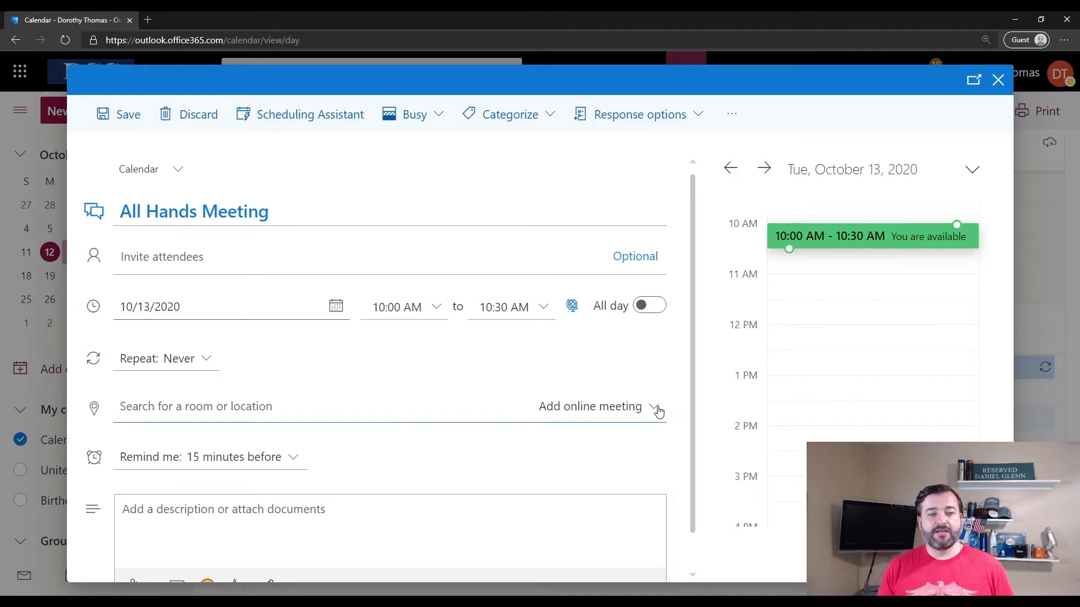
pyautogui.click(654, 409)
pyautogui.click(598, 461)
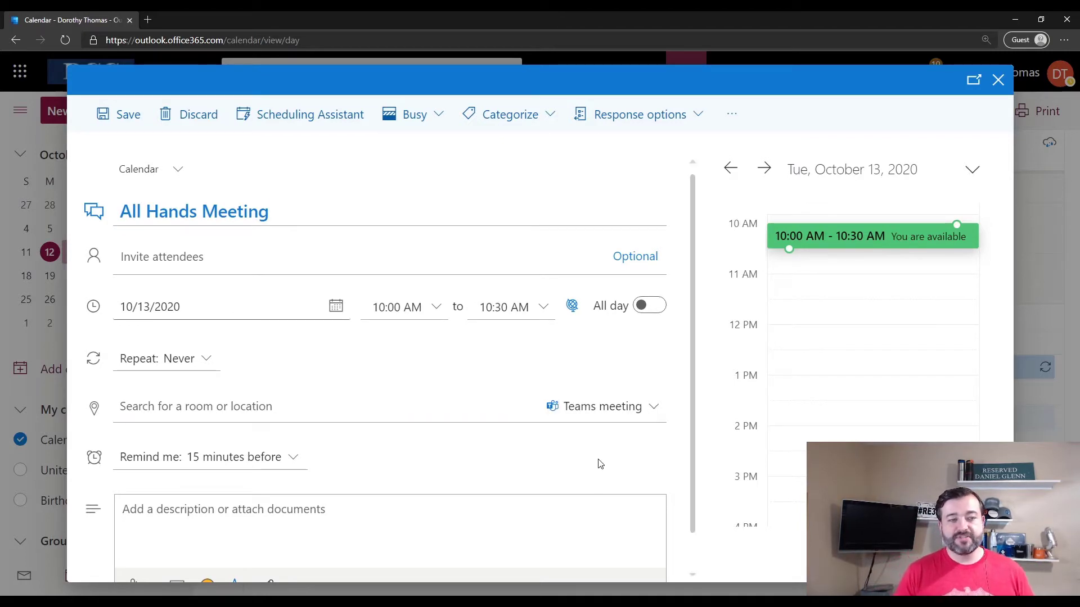
pyautogui.click(119, 115)
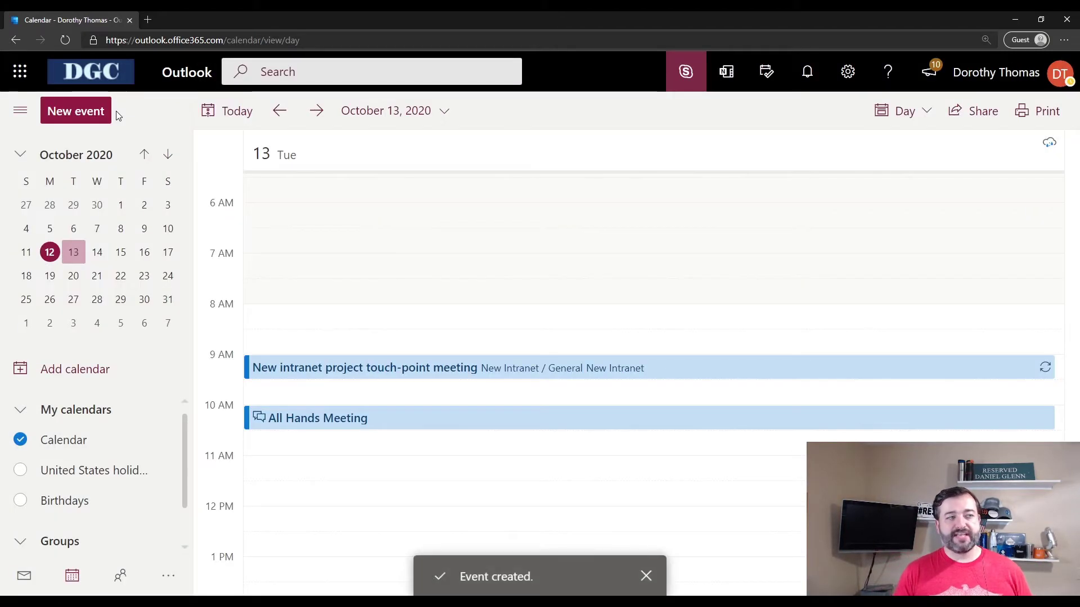
pyautogui.doubleClick(382, 416)
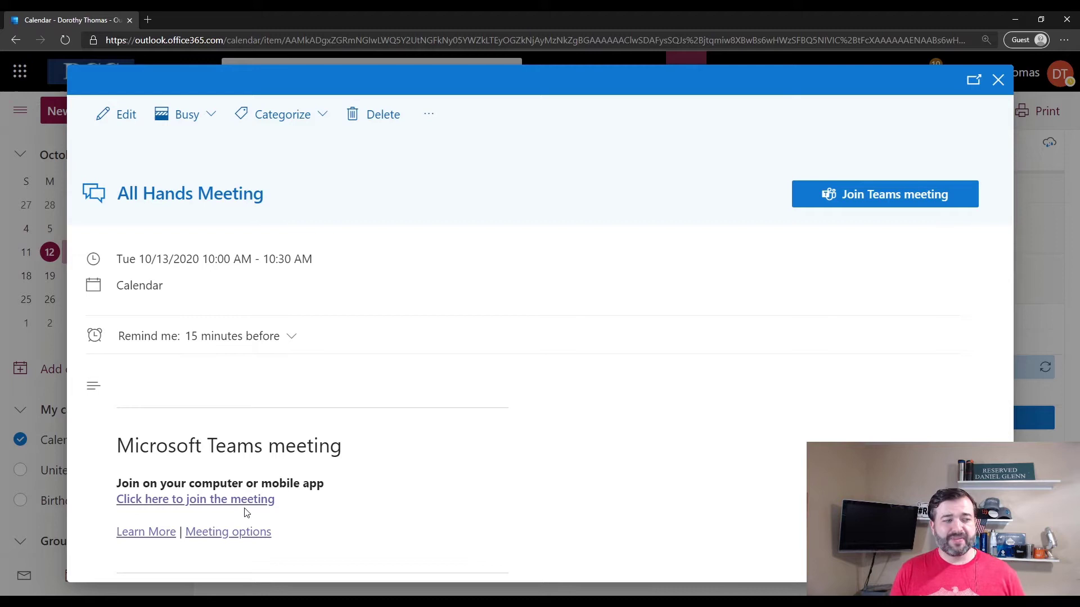
pyautogui.click(998, 79)
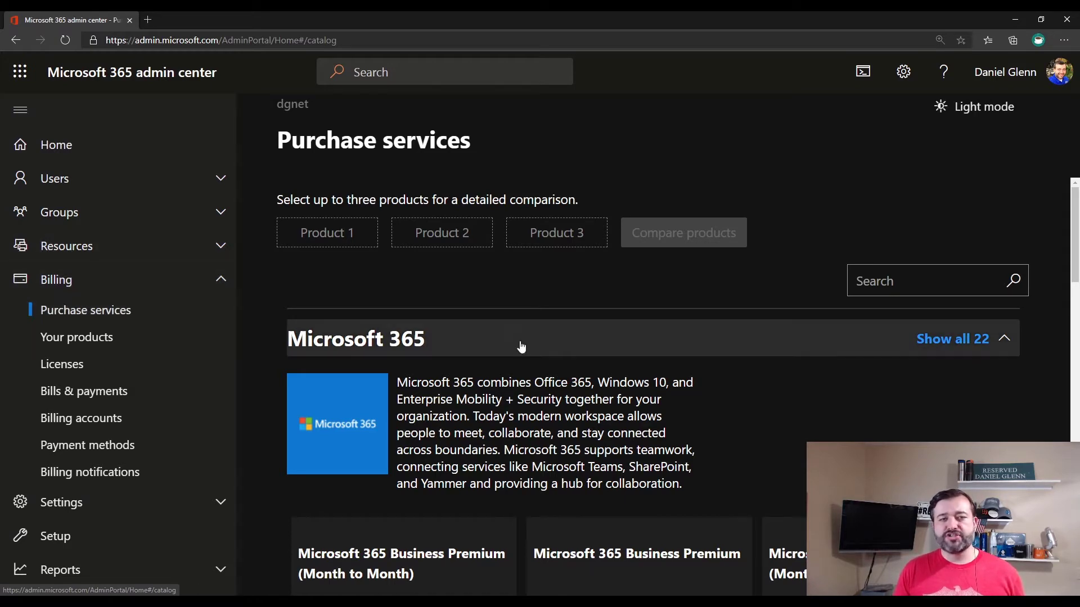
# Collapse the Microsoft 365, Office 365 and Business apps sections of the Purchase services catalog.
pyautogui.scroll(-2, 725, 360)
pyautogui.scroll(-5, 731, 374)
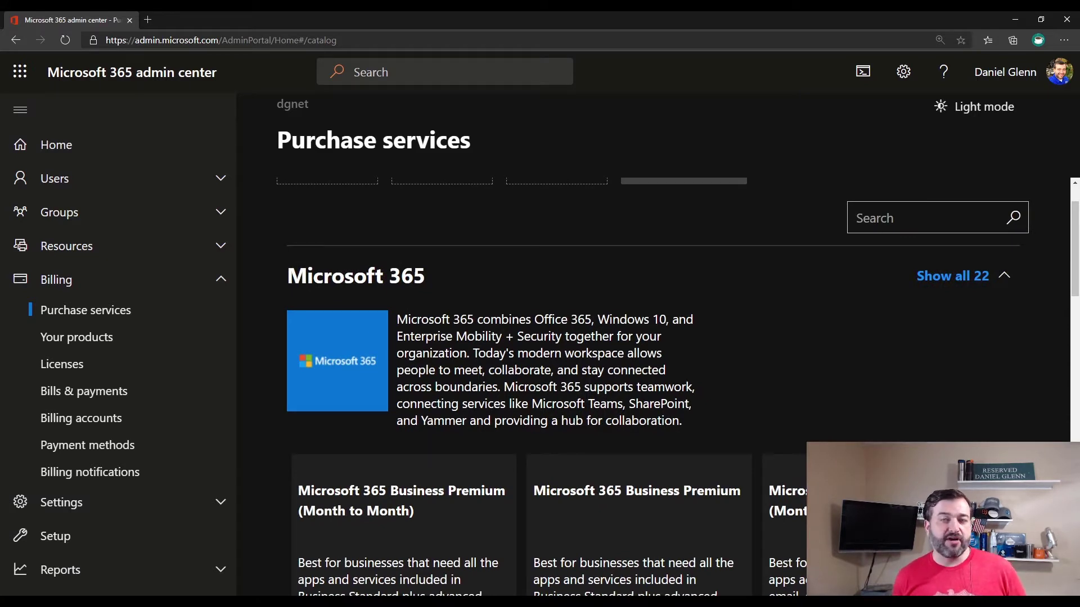
pyautogui.click(1008, 280)
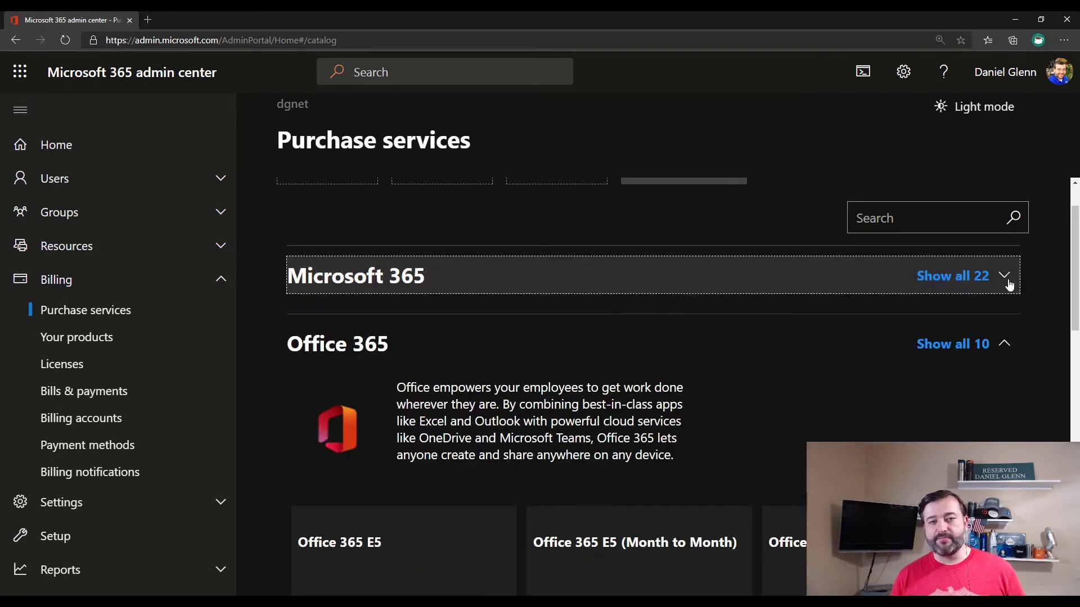
pyautogui.click(1006, 343)
pyautogui.click(1004, 413)
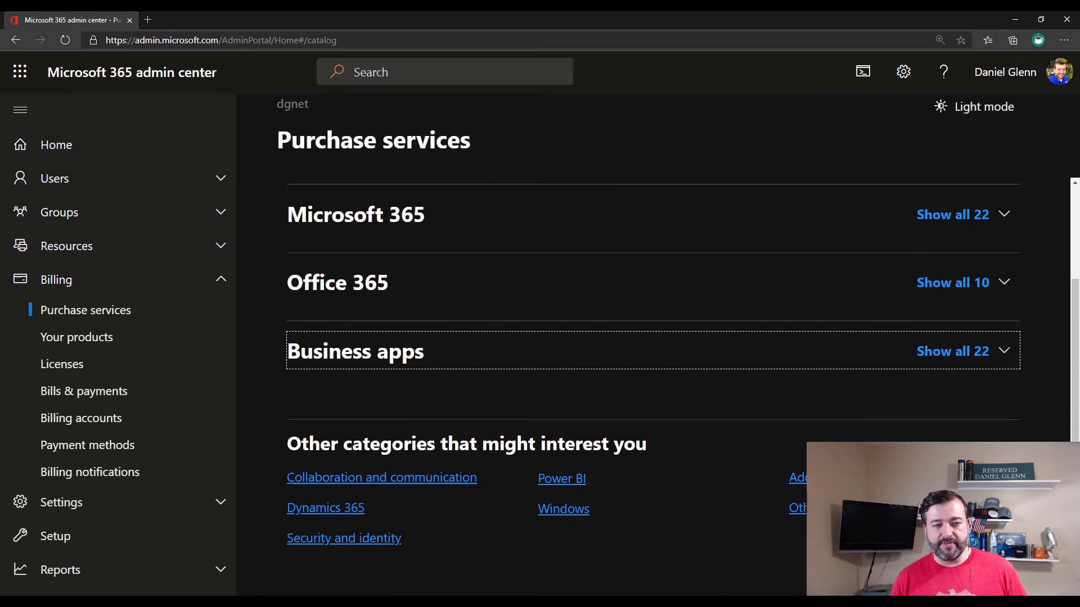
# Browse the Add-ons category and open the Microsoft 365 Audio Conferencing Adoption Promo card.
pyautogui.click(799, 478)
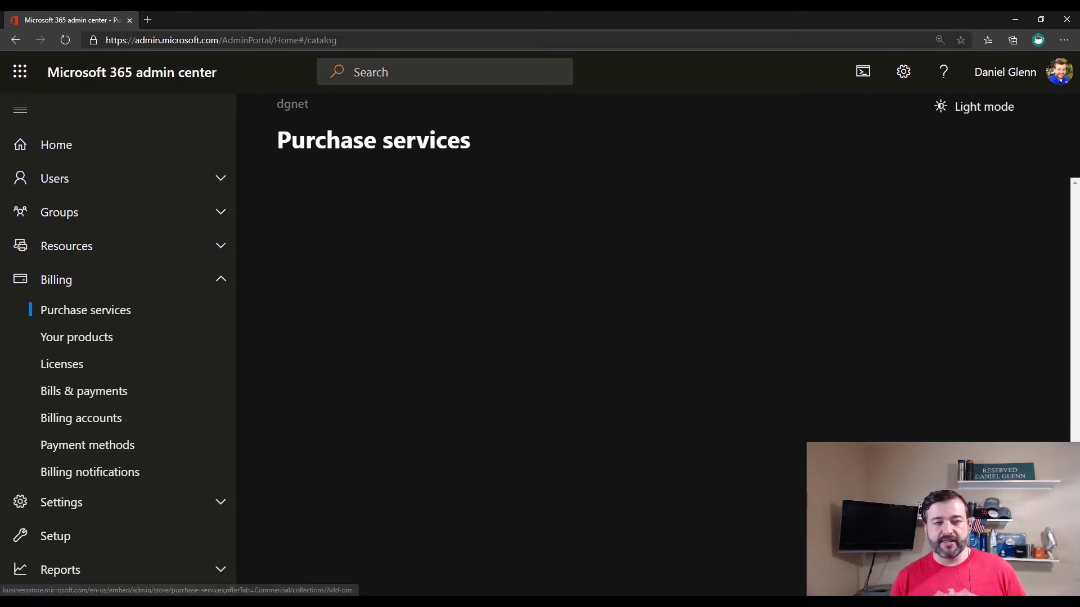
pyautogui.scroll(-10, 736, 291)
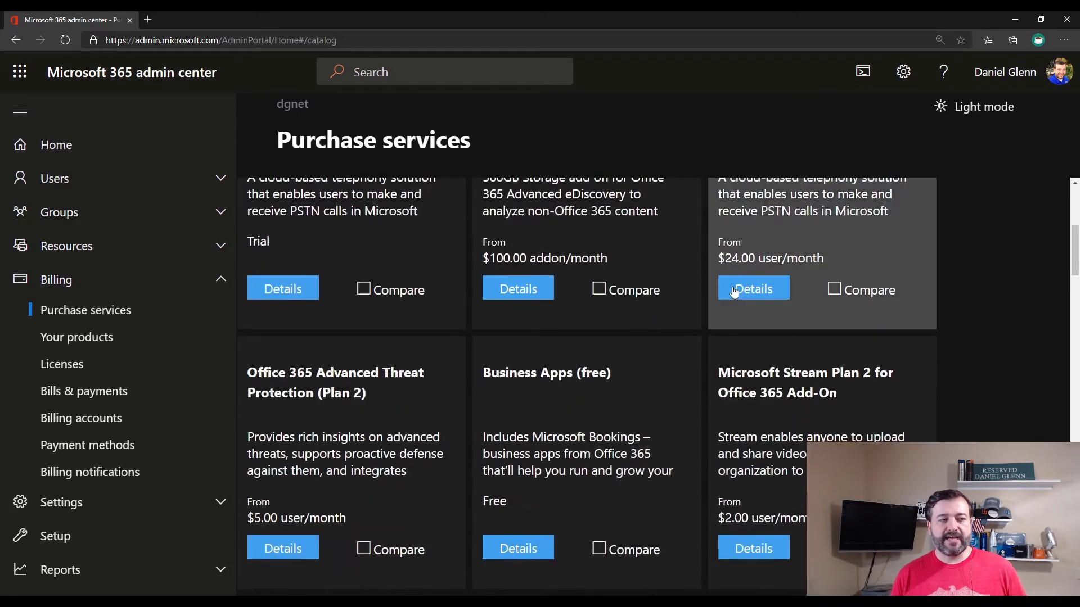
pyautogui.scroll(-3, 694, 292)
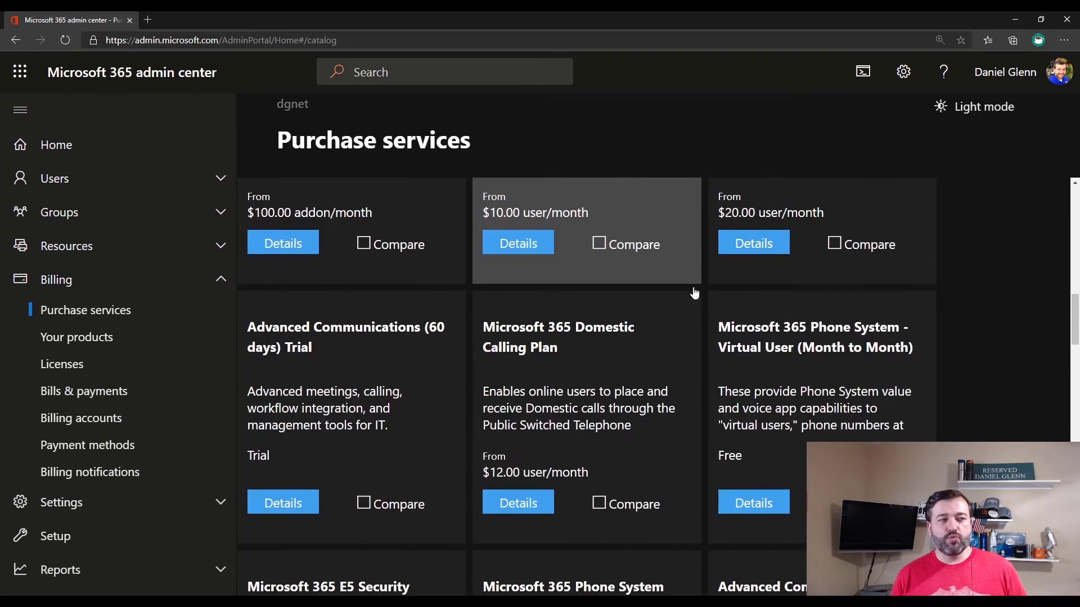
pyautogui.scroll(-3, 695, 292)
pyautogui.scroll(-7, 692, 290)
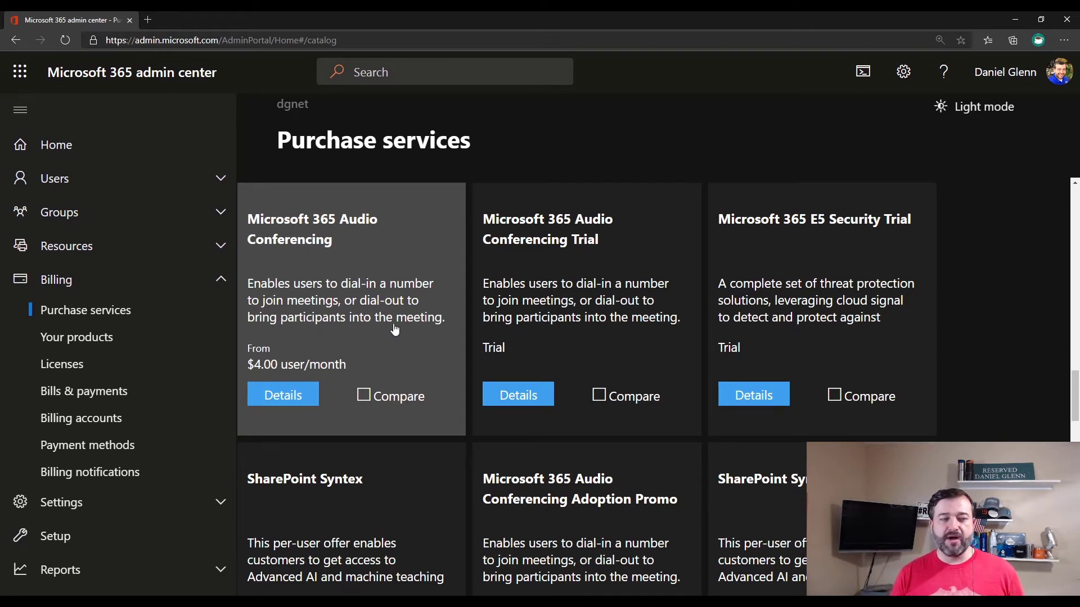
pyautogui.scroll(-3, 397, 330)
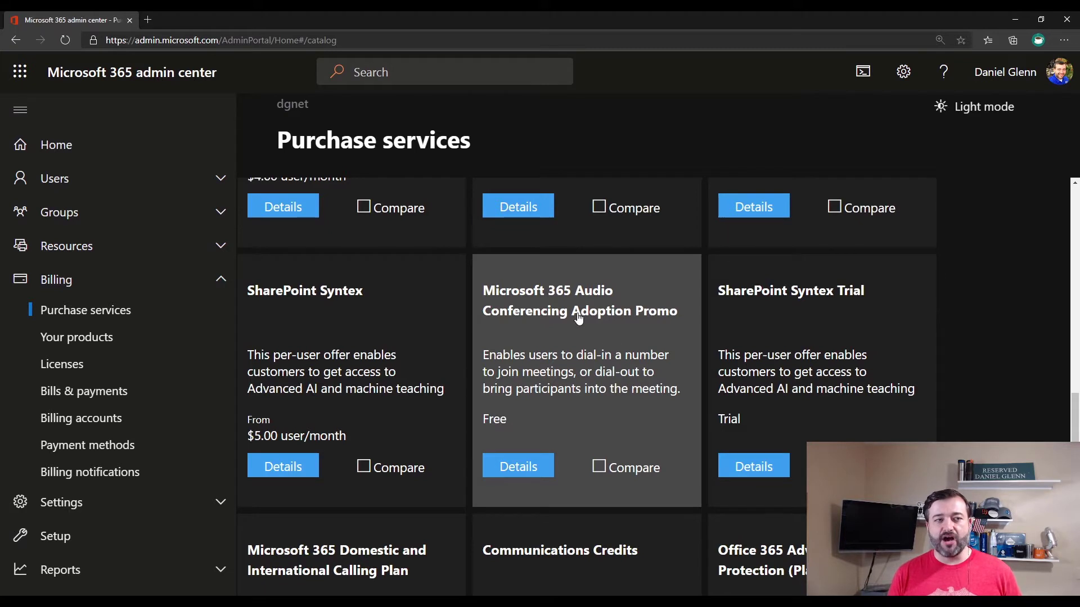
pyautogui.click(583, 348)
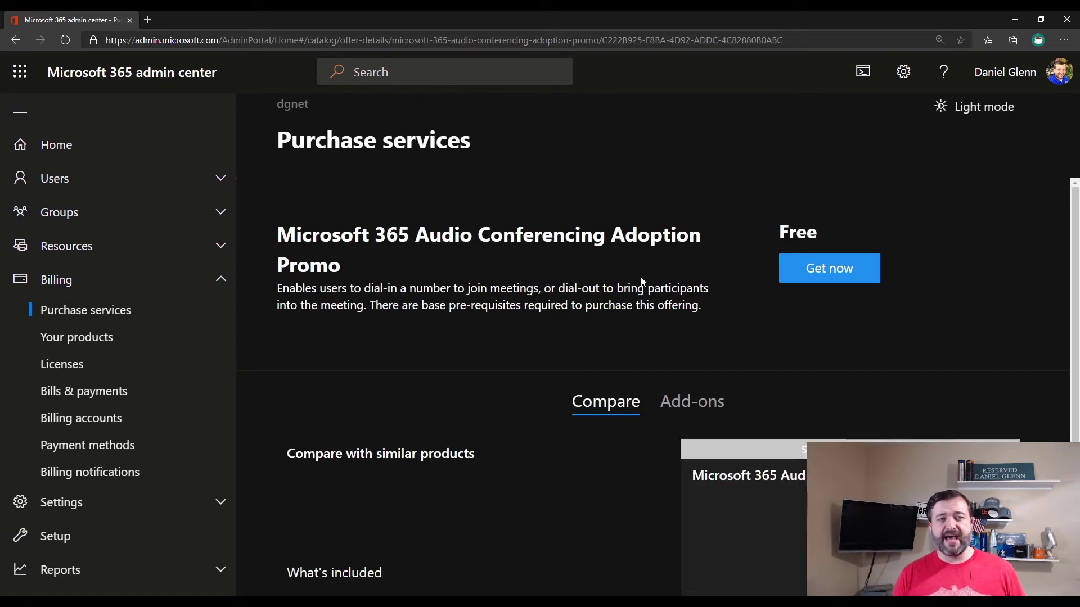
# Start acquiring the free Audio Conferencing promo, highlighting its $0.00 price and the user-count question.
pyautogui.click(824, 274)
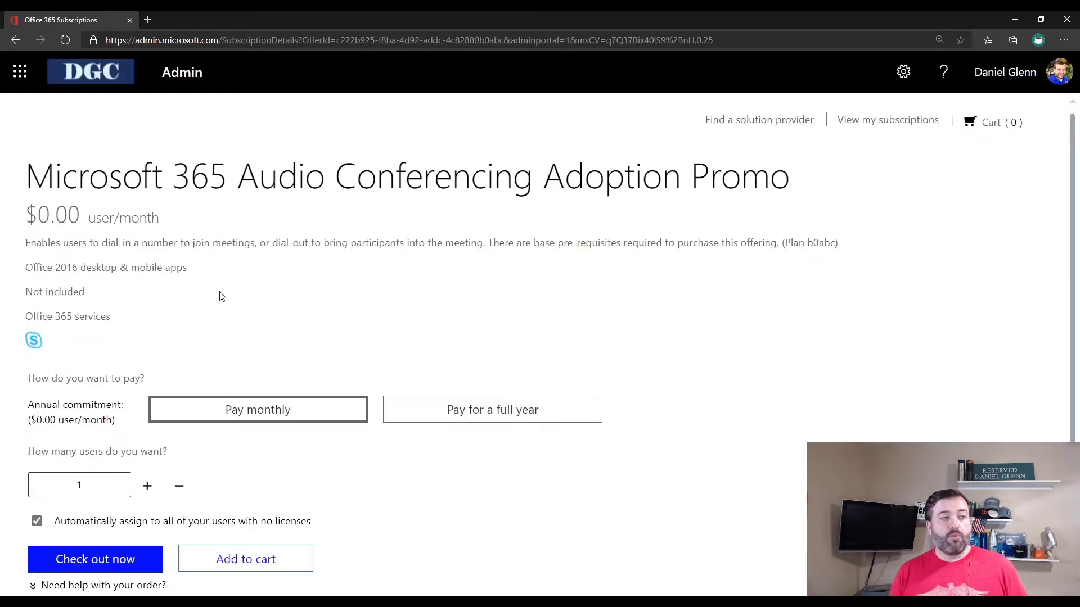
pyautogui.moveTo(82, 217); pyautogui.dragTo(28, 217)
pyautogui.click(184, 238)
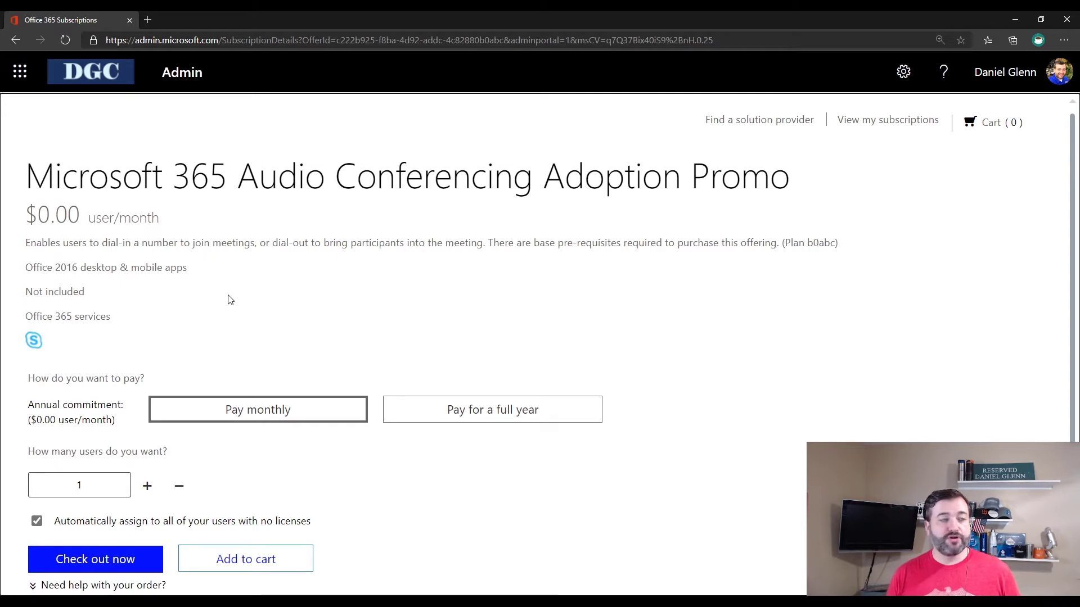
pyautogui.scroll(-1, 237, 304)
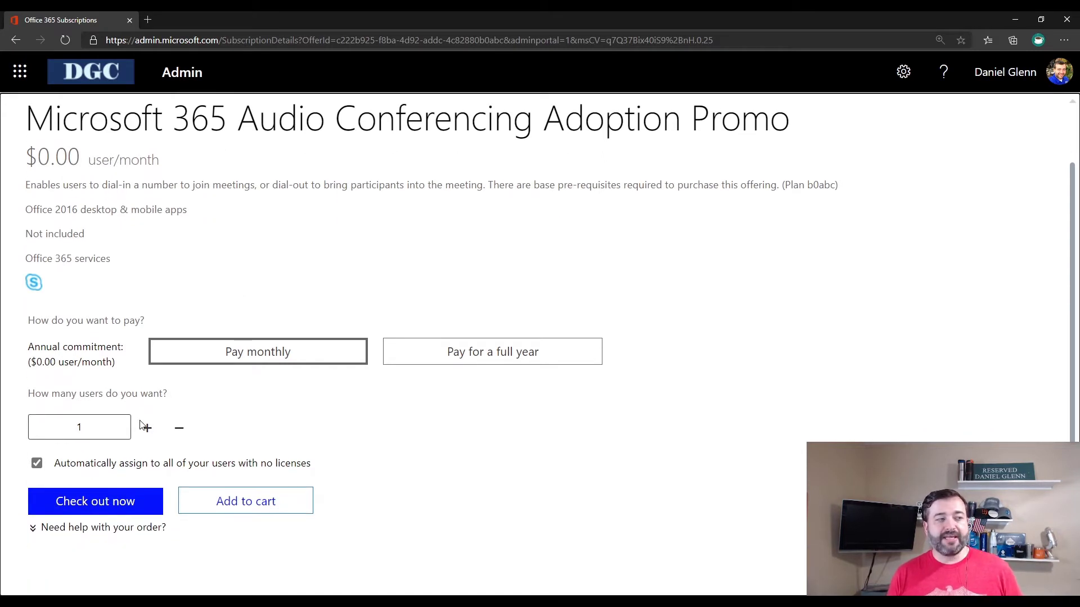
pyautogui.moveTo(80, 394); pyautogui.dragTo(181, 397)
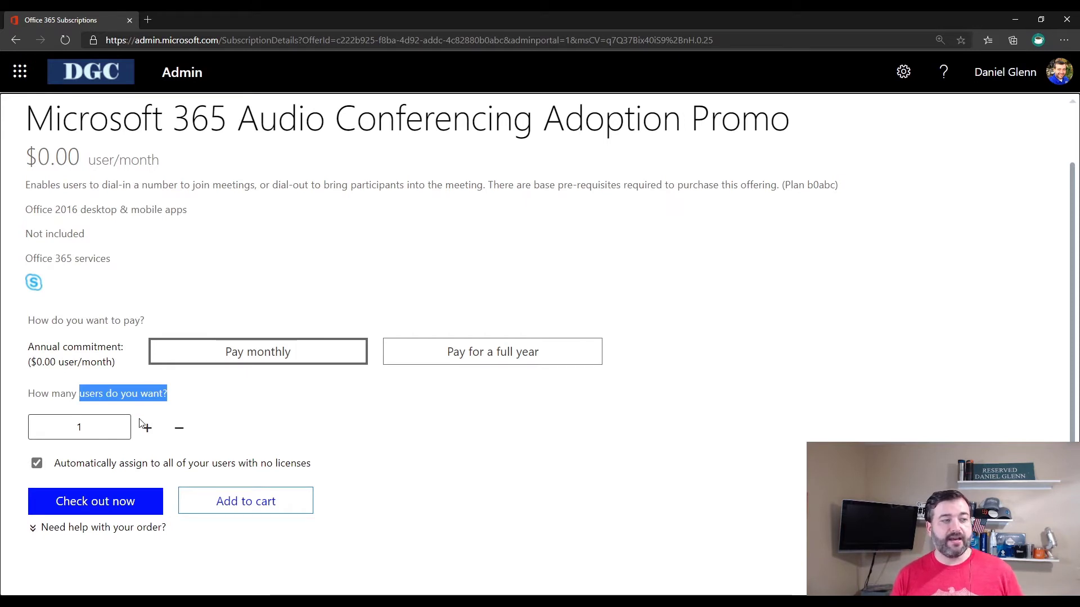
# Set the order to 5 users and turn off automatic assignment to unlicensed users.
pyautogui.click(106, 429)
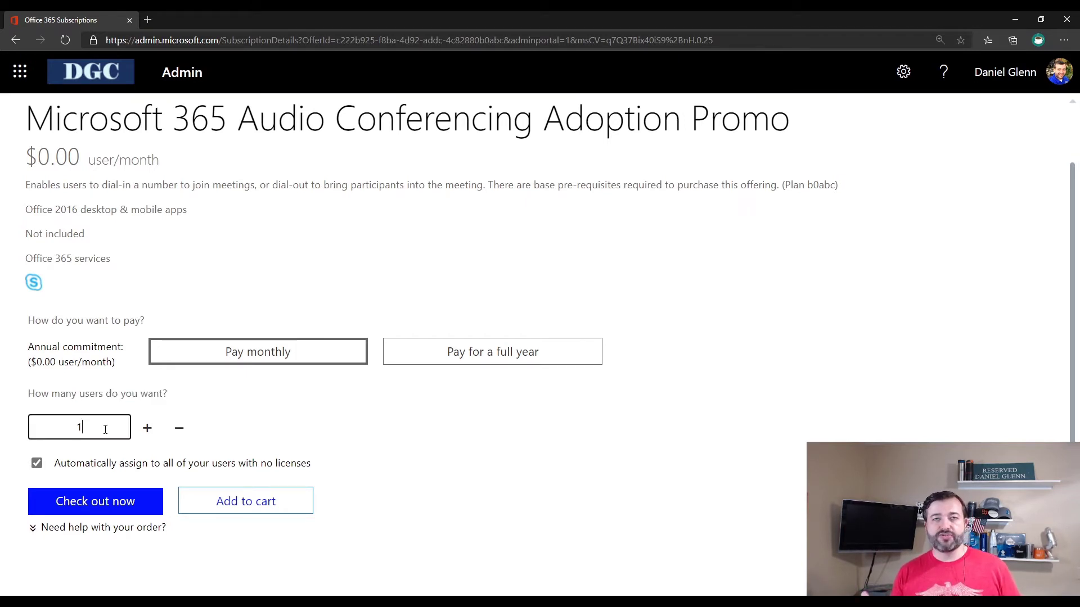
pyautogui.tripleClick(148, 429)
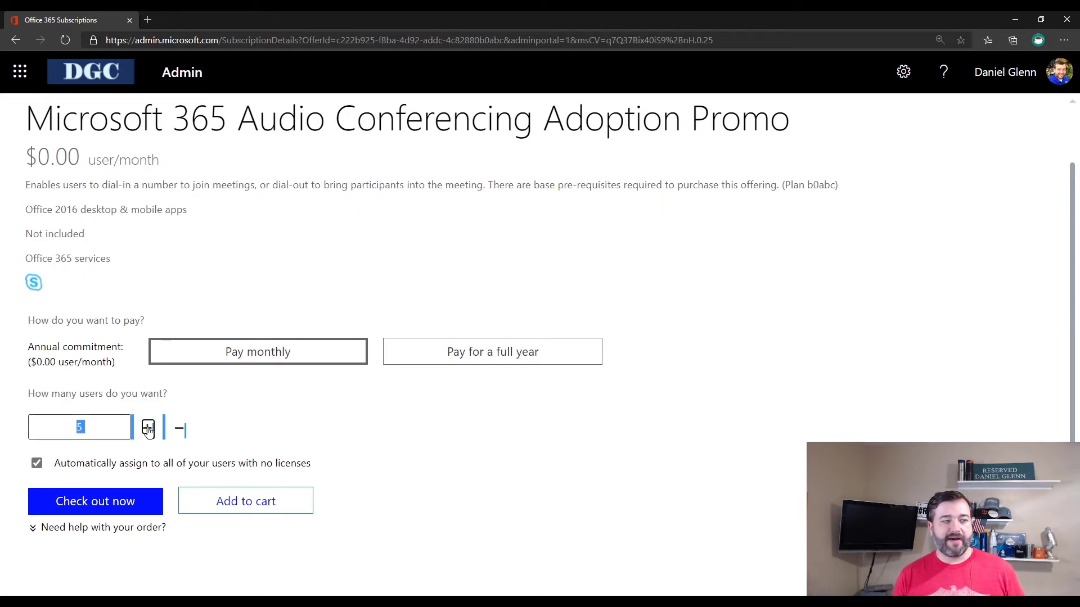
pyautogui.click(233, 421)
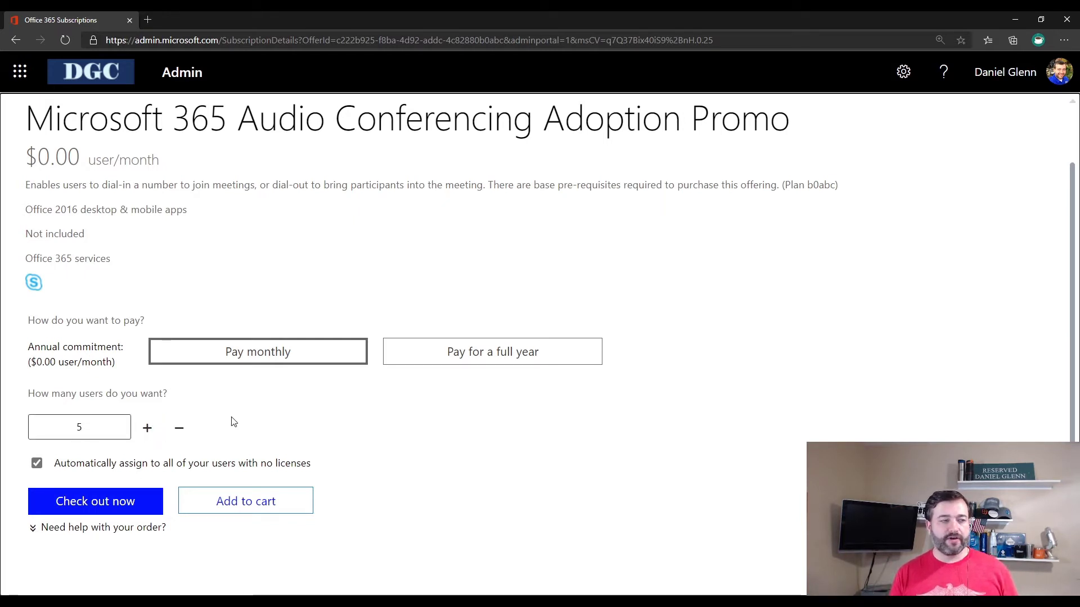
pyautogui.click(39, 464)
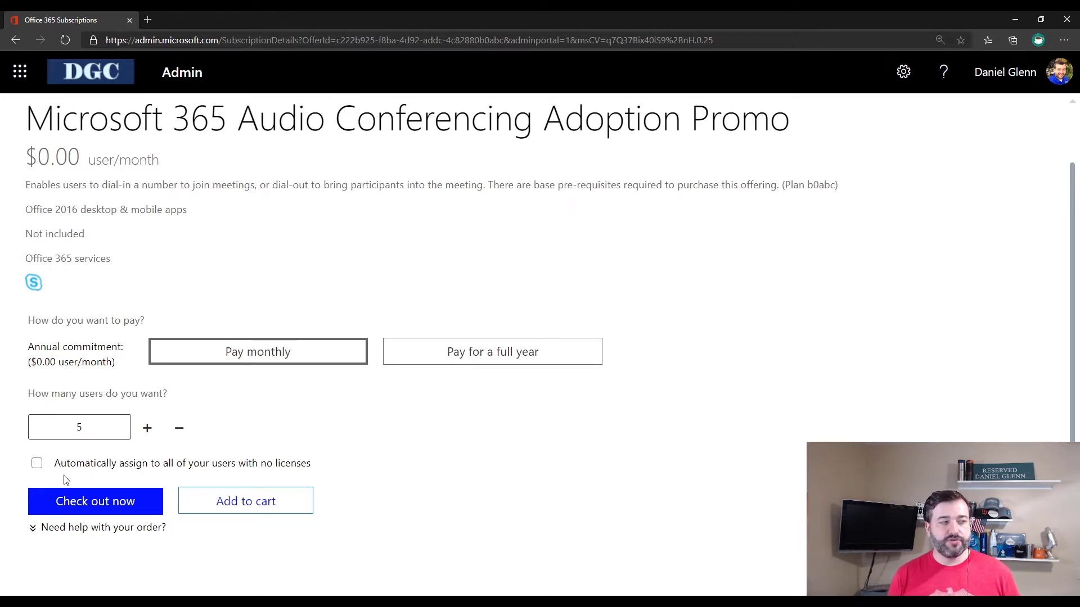
# Check out and place the $0.00 promo order, then follow the link to assign users.
pyautogui.click(114, 508)
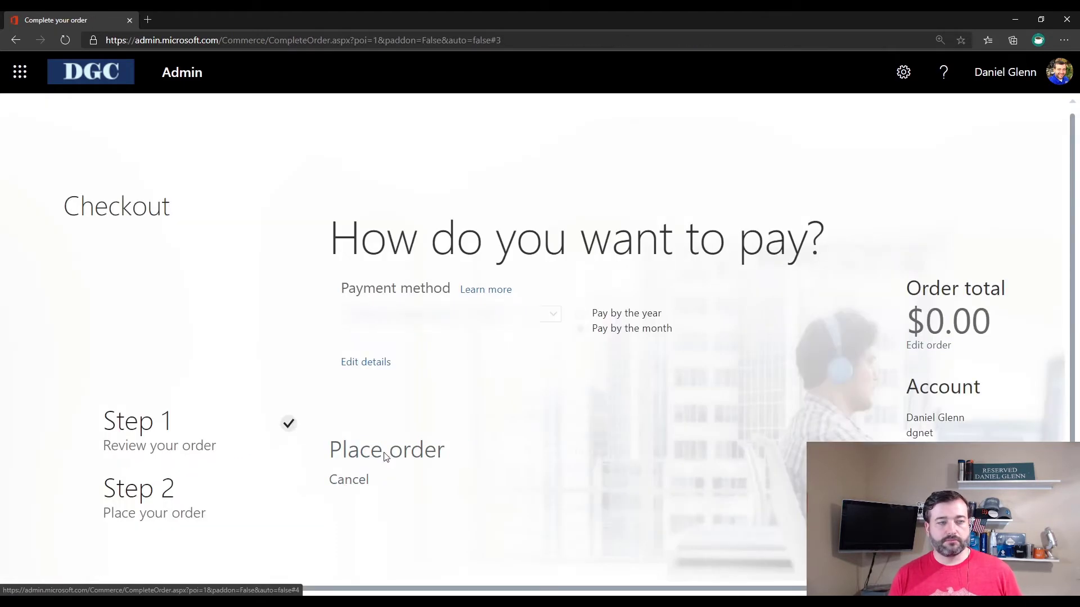
pyautogui.click(386, 452)
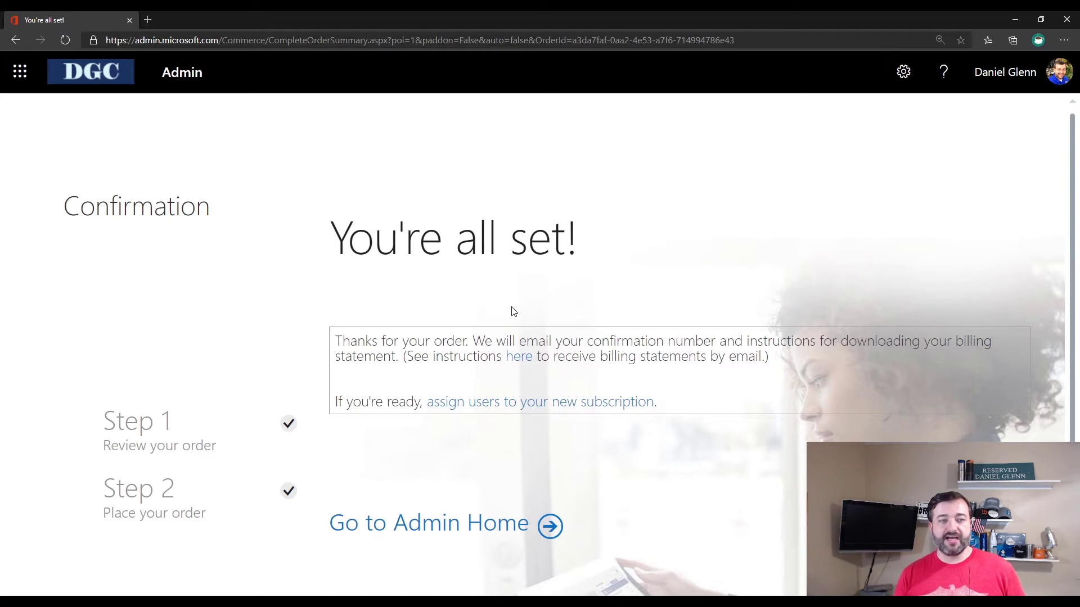
pyautogui.click(562, 406)
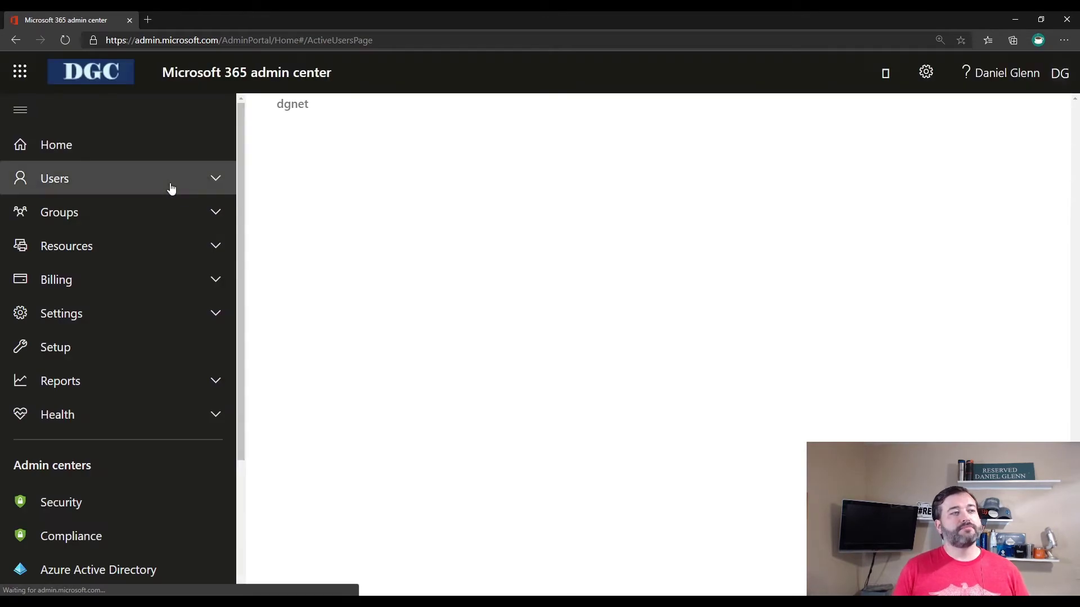
# Open Active users and scroll through each user's licenses or Unlicensed status.
pyautogui.click(171, 186)
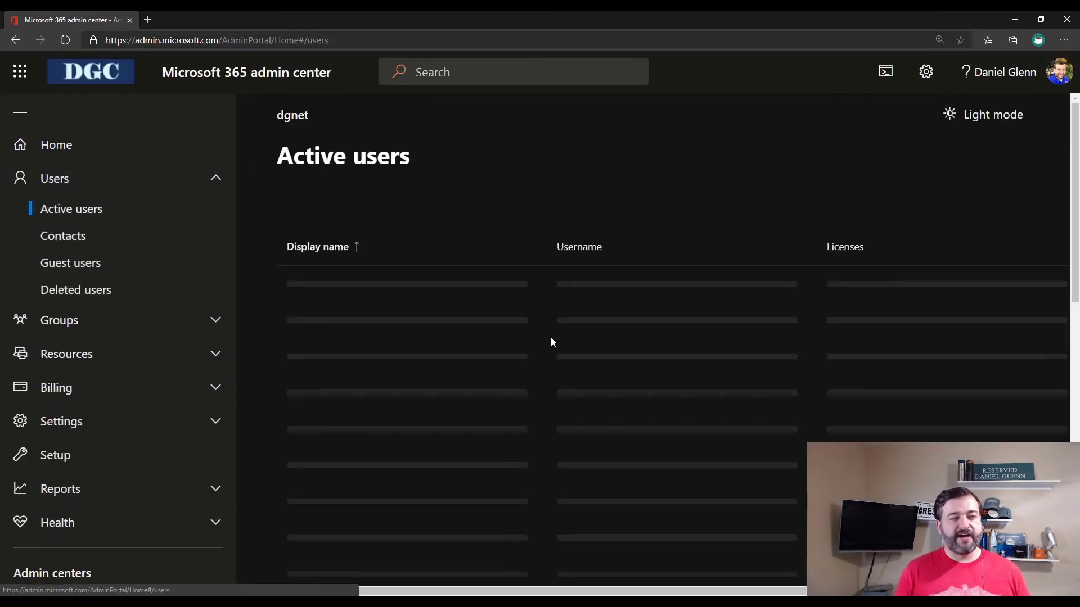
pyautogui.scroll(-5, 520, 367)
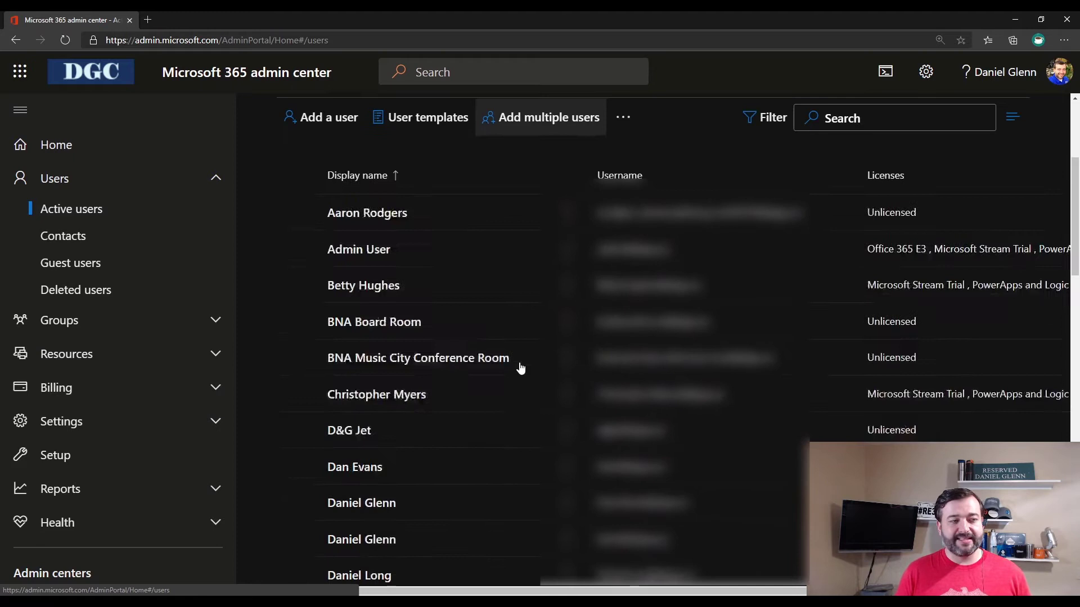
pyautogui.scroll(-3, 399, 447)
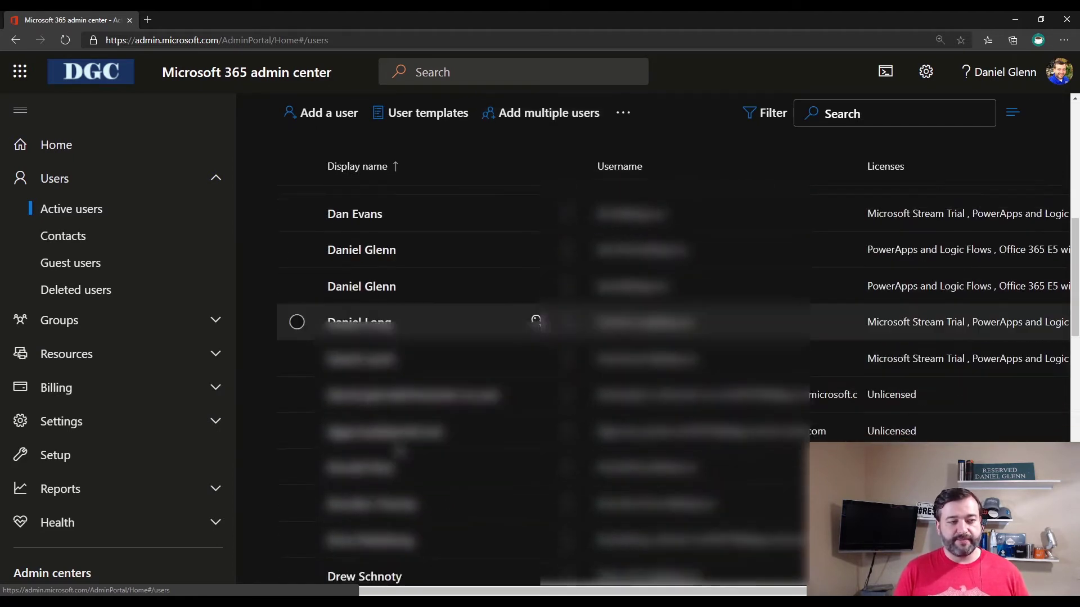
# On the user's Licenses and Apps tab, check Microsoft 365 Audio Conferencing and save.
pyautogui.click(386, 472)
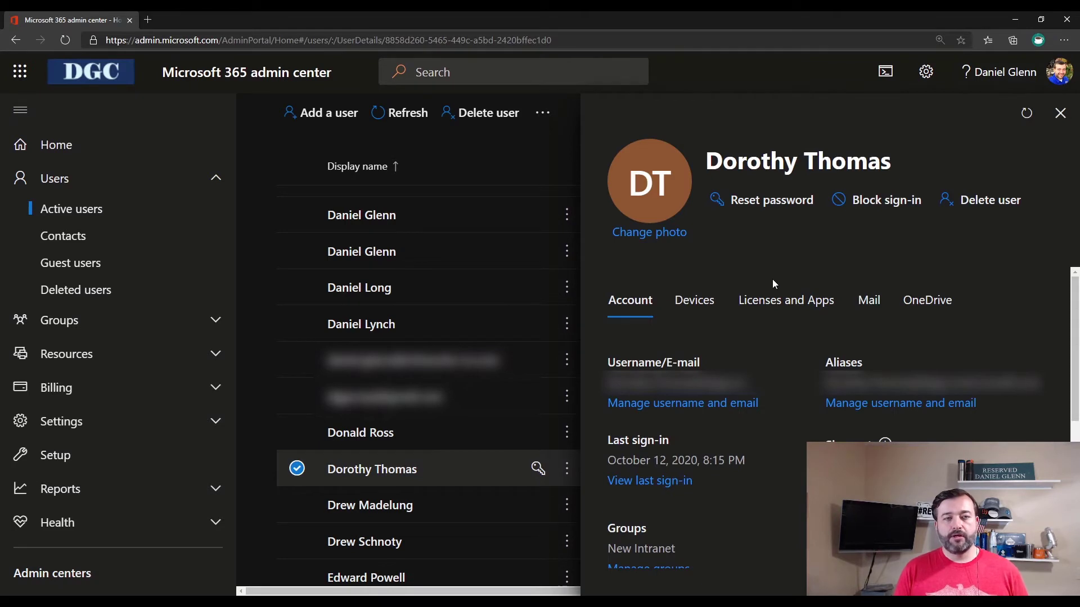
pyautogui.click(777, 302)
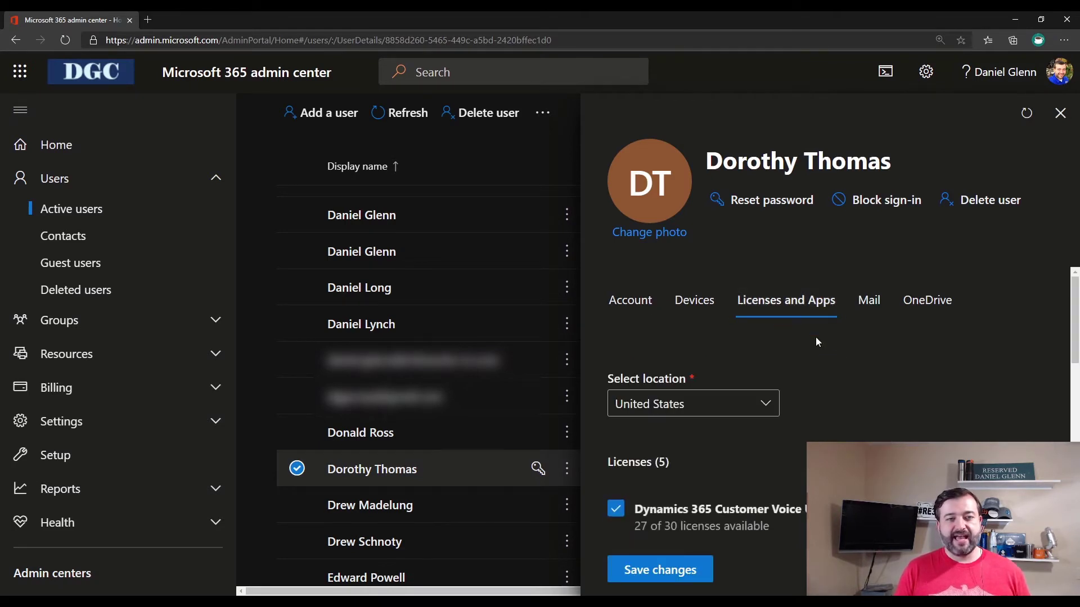
pyautogui.scroll(-5, 825, 345)
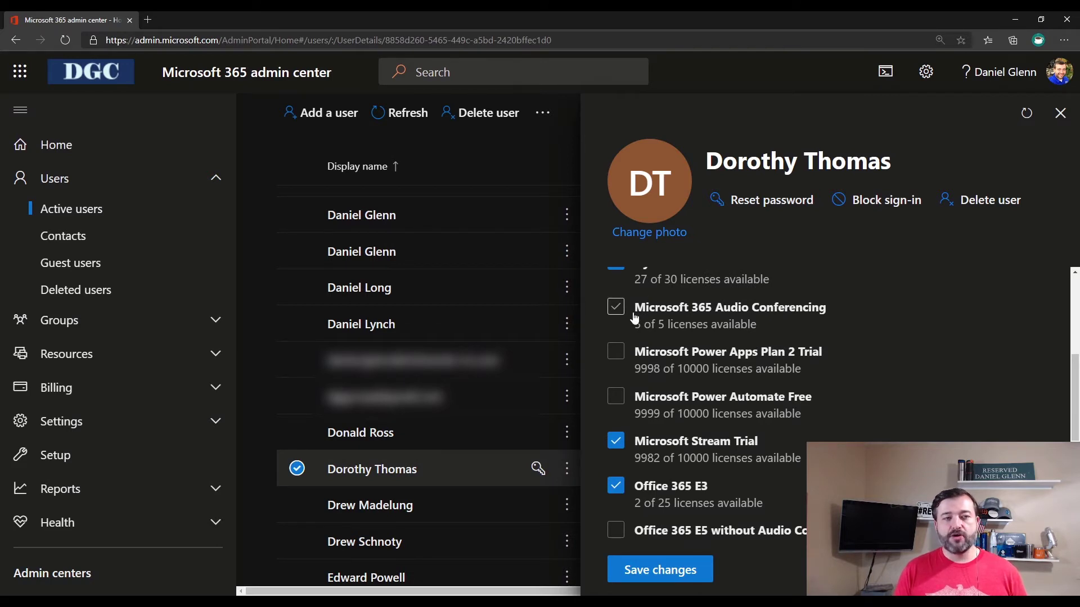
pyautogui.click(615, 308)
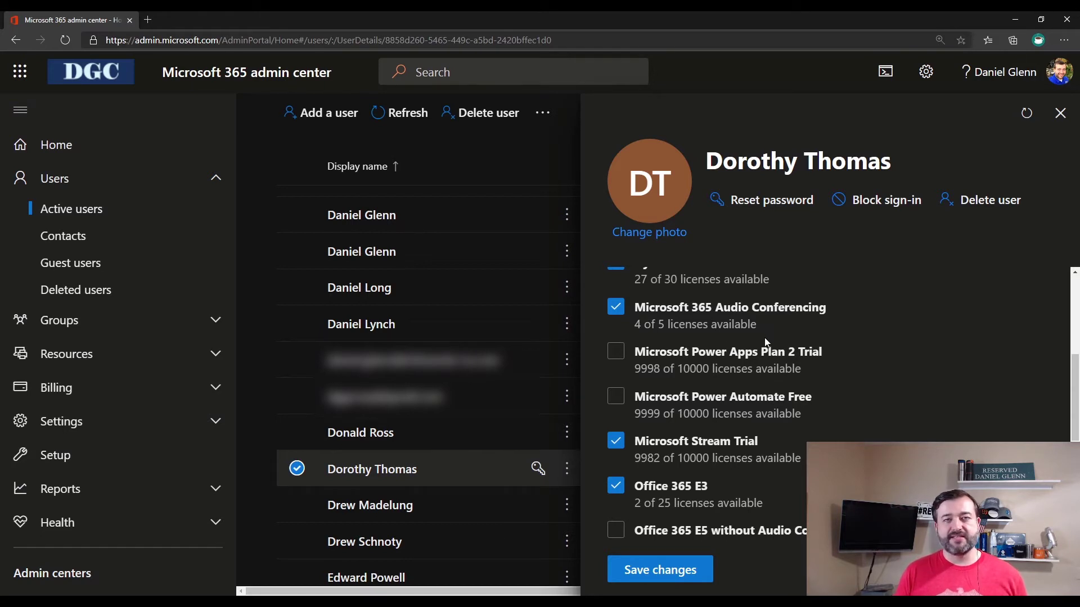
pyautogui.click(668, 570)
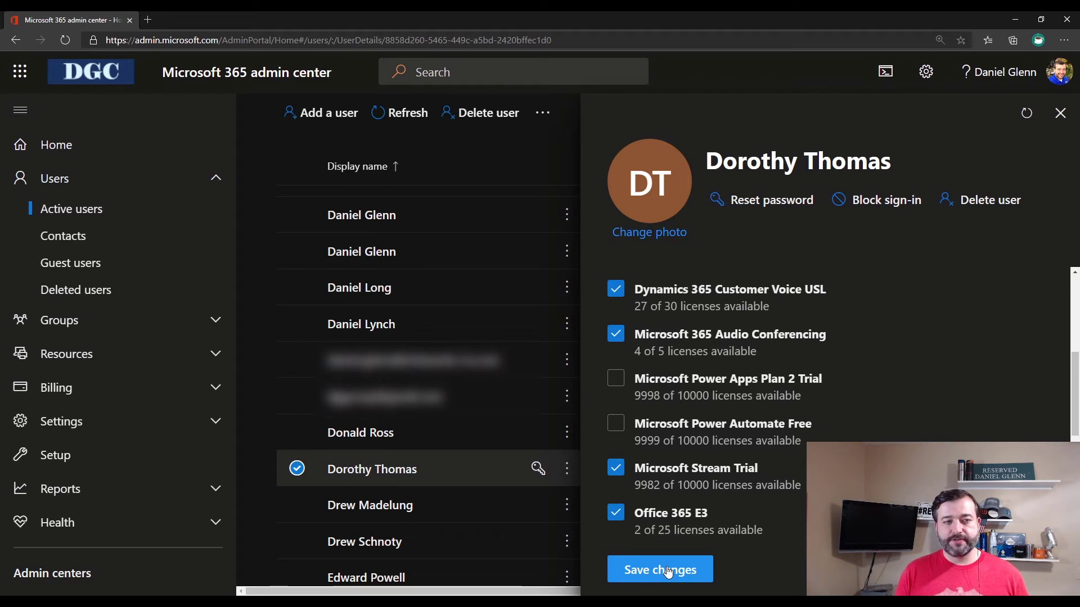
pyautogui.scroll(-4, 887, 404)
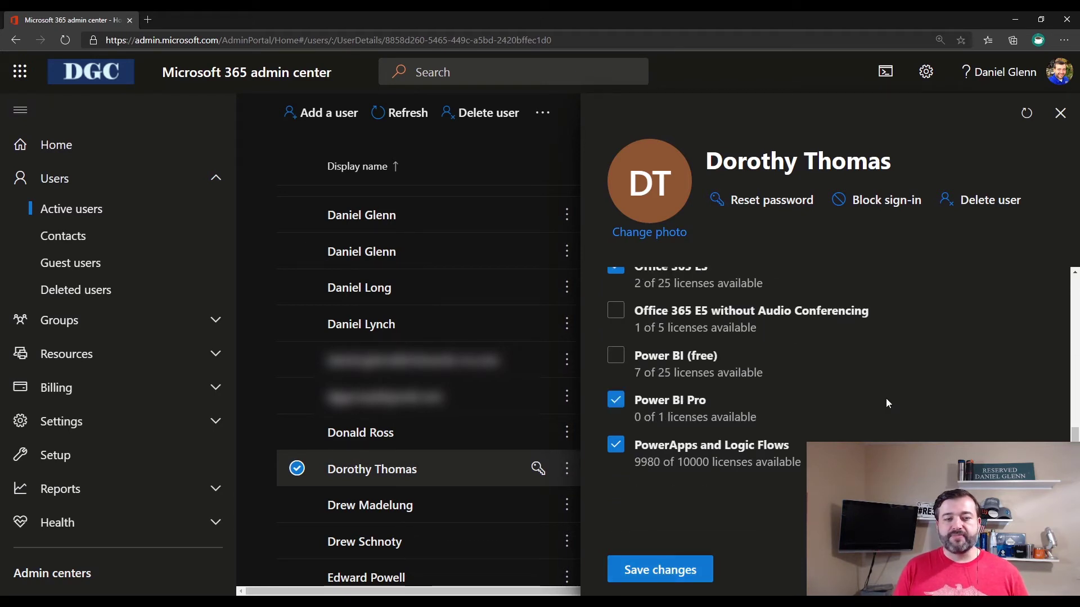
pyautogui.scroll(5, 886, 398)
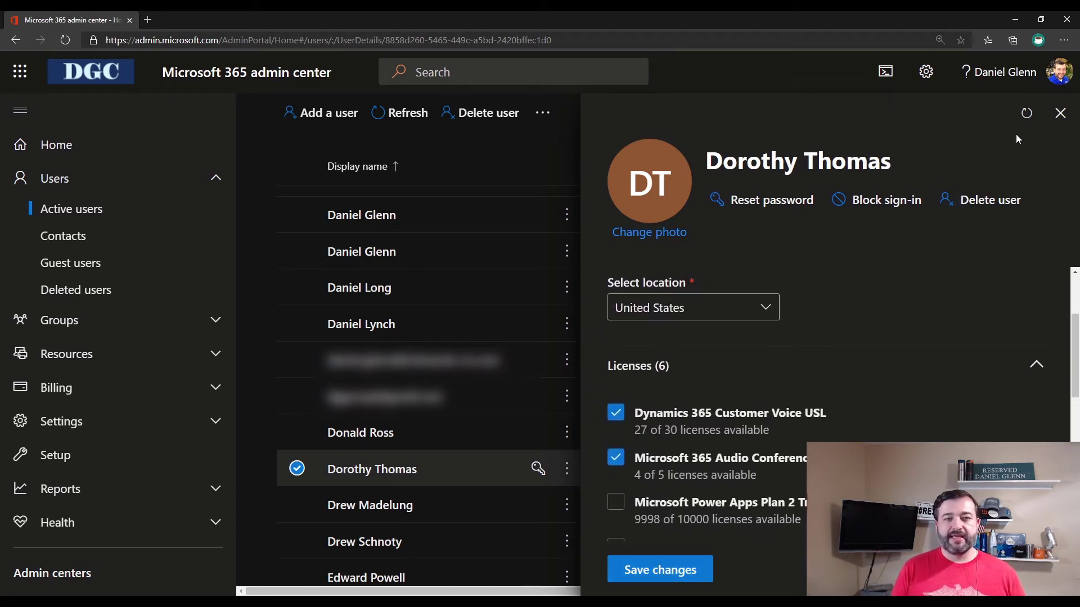
# Close the user's details panel.
pyautogui.click(1060, 112)
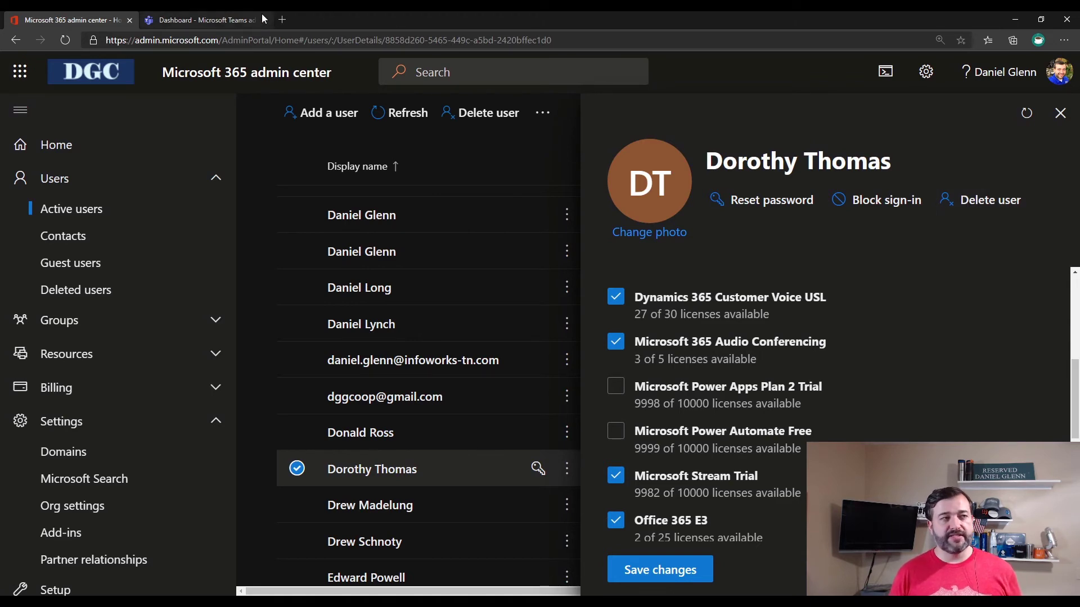
# Switch to the Teams admin center tab and expand the Voice section.
pyautogui.click(223, 15)
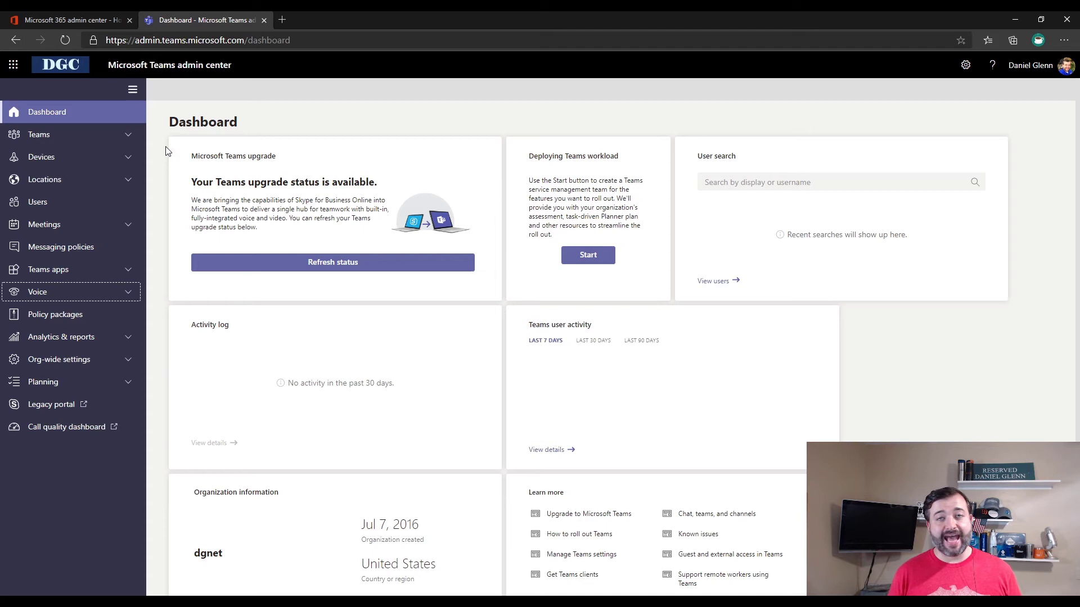
pyautogui.click(113, 292)
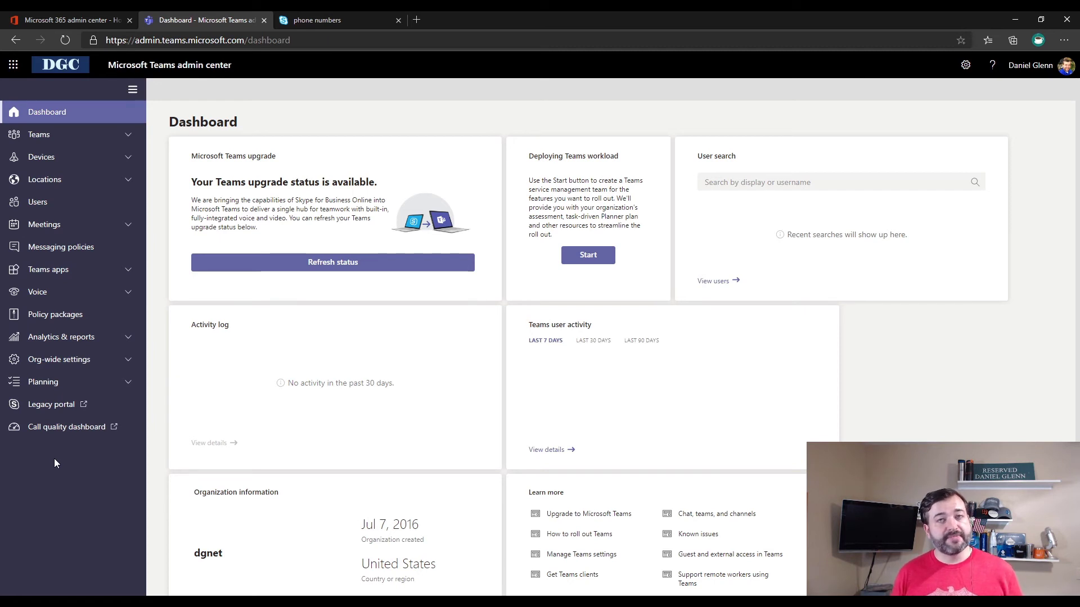
# In the legacy Skype for Business portal, list voice phone numbers and select the Nashville service number.
pyautogui.click(54, 410)
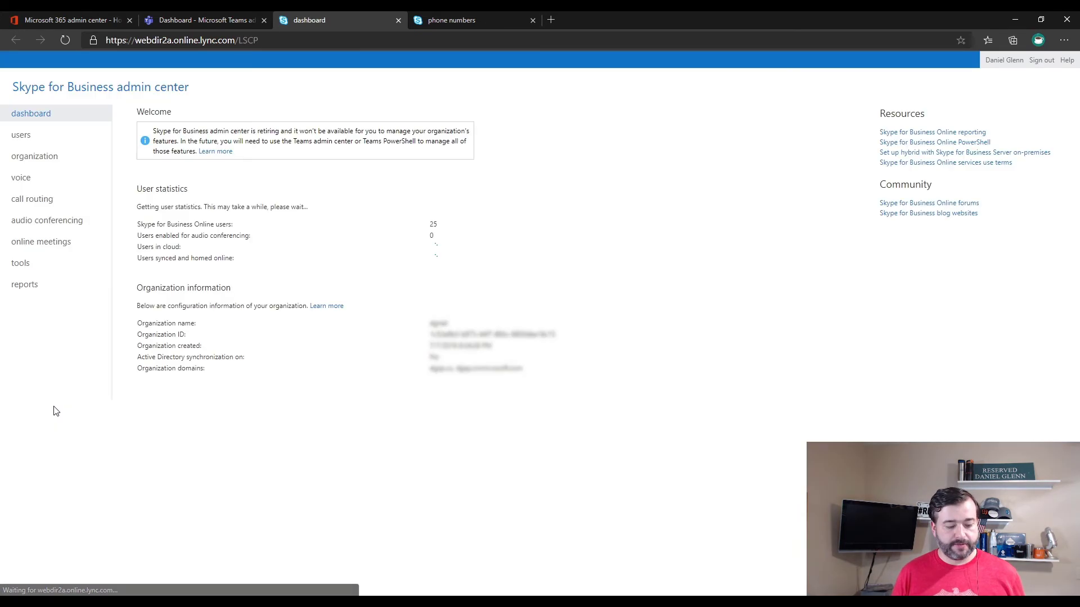
pyautogui.click(57, 180)
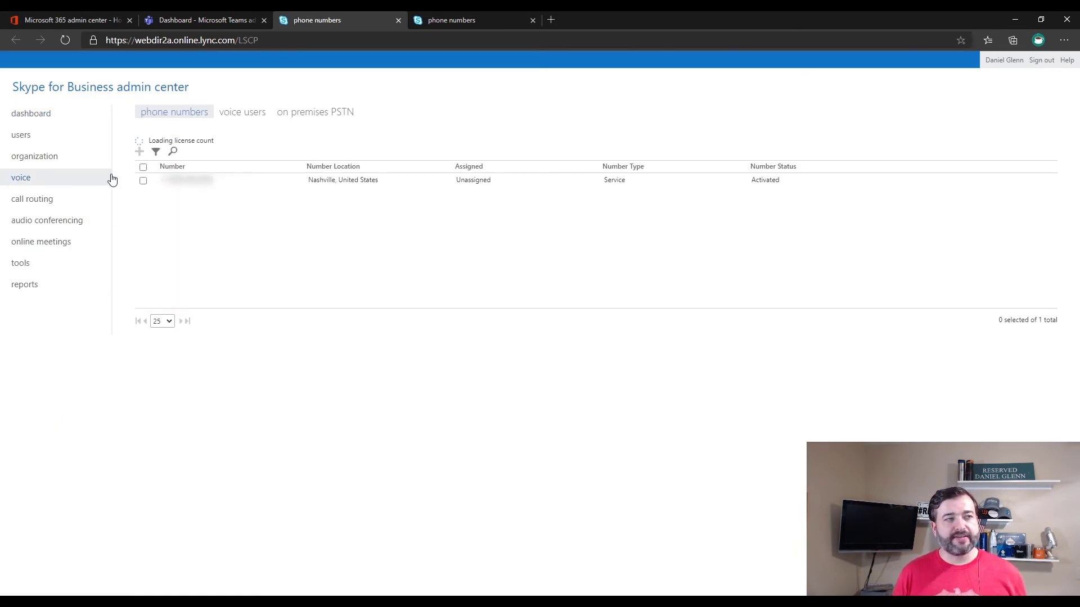
pyautogui.click(220, 181)
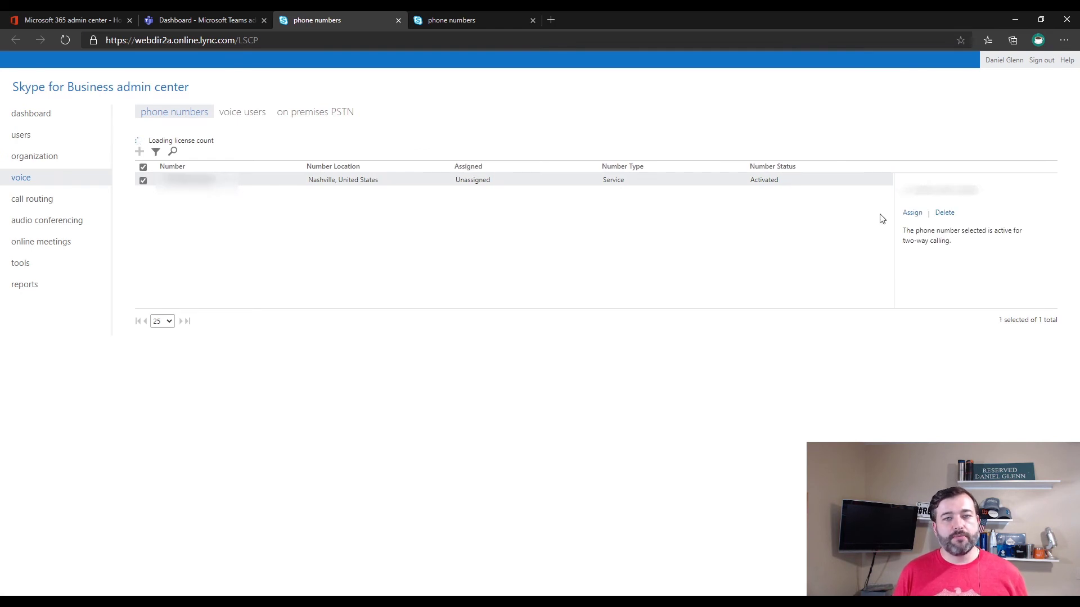